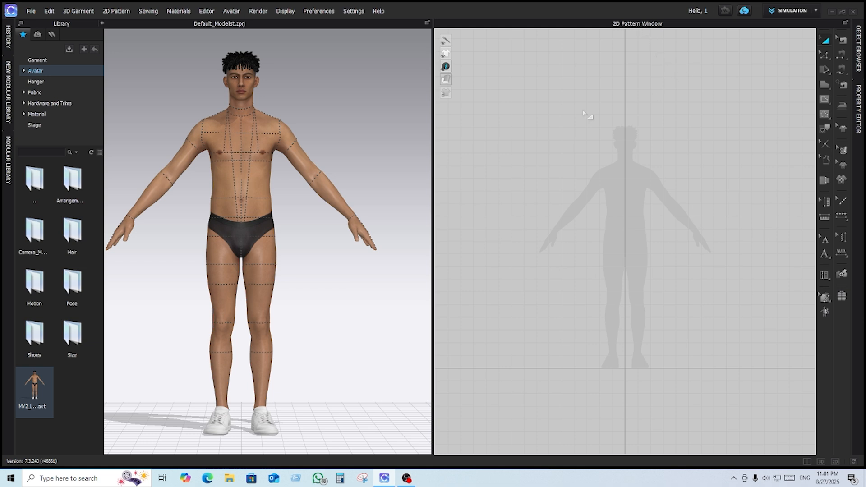
click(353, 13)
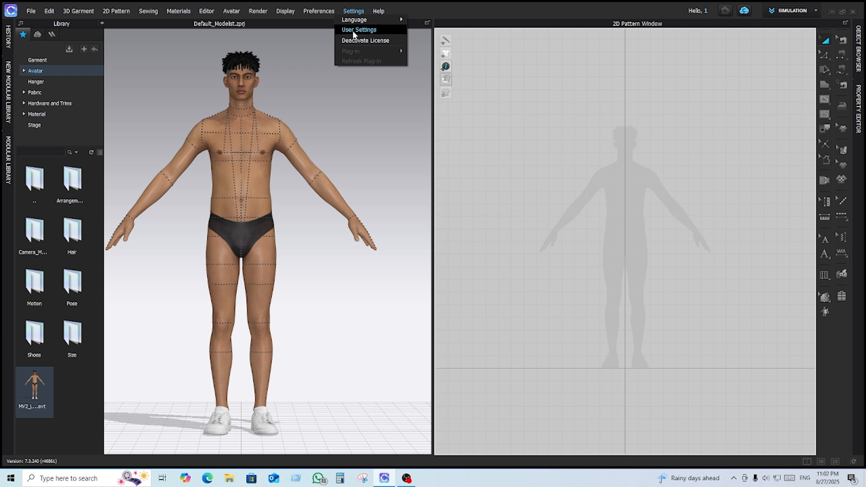
click(382, 126)
Examine the default male avatar and its measurement lines from several angles and distances.
right_drag(319, 144, 95, 142)
right_drag(212, 187, 415, 183)
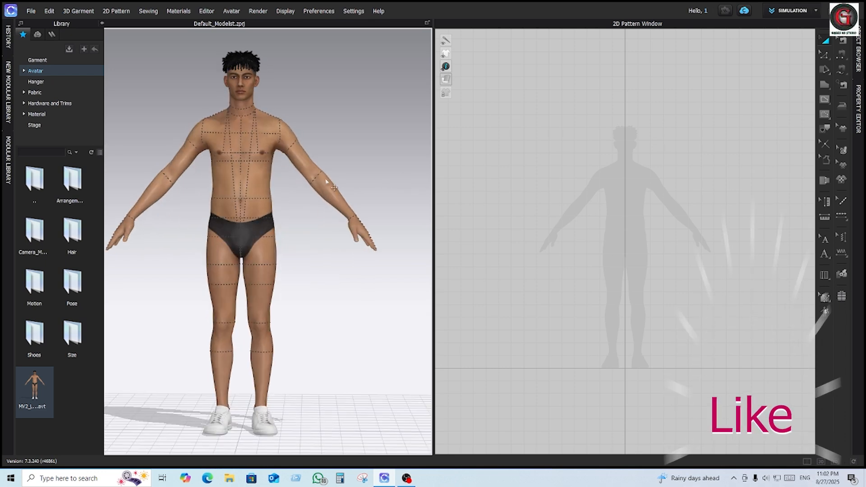
scroll(246, 165, down, 5)
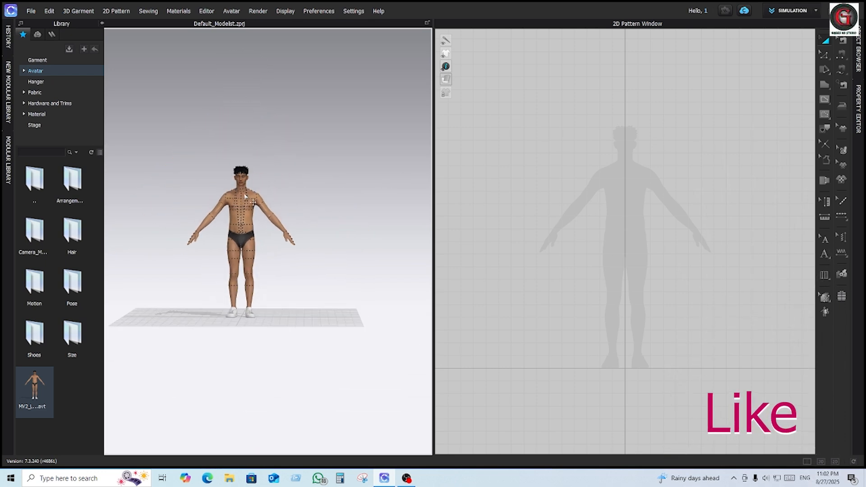
scroll(255, 206, up, 5)
scroll(296, 243, up, 3)
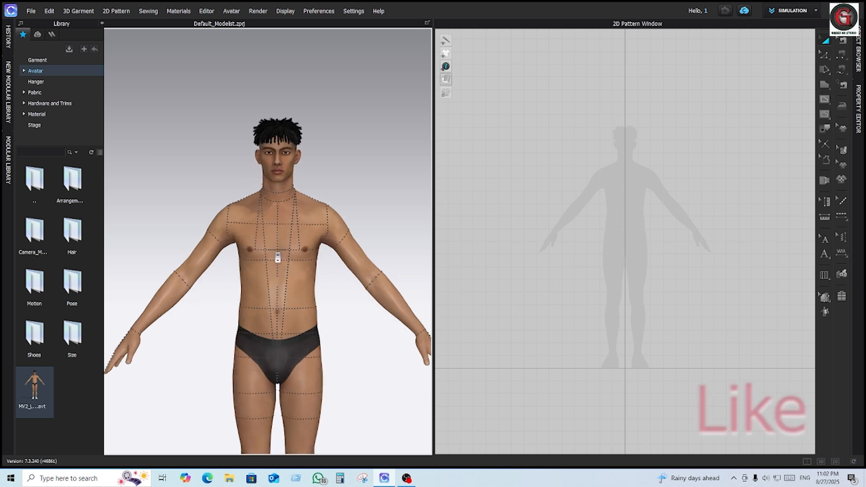
scroll(291, 234, up, 1)
scroll(289, 225, down, 2)
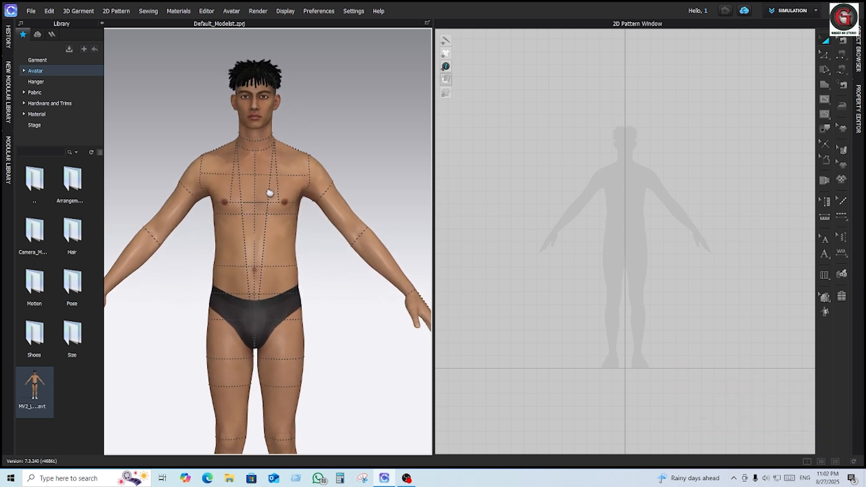
click(259, 246)
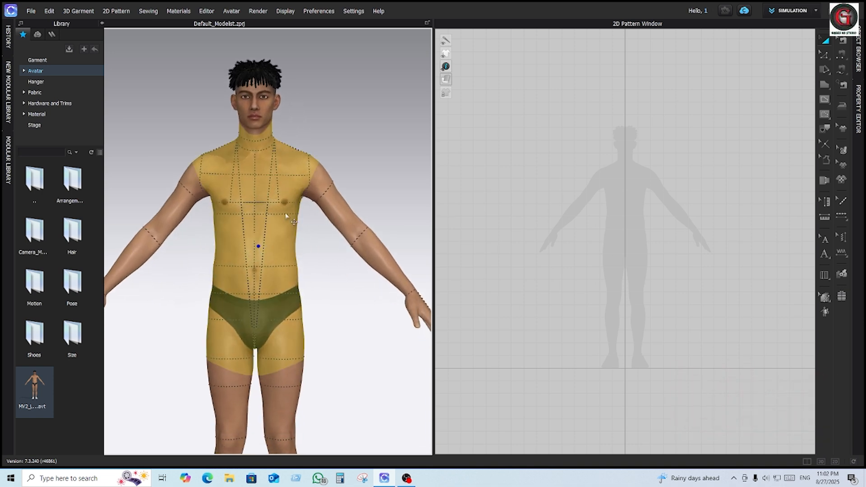
click(333, 263)
scroll(307, 199, down, 3)
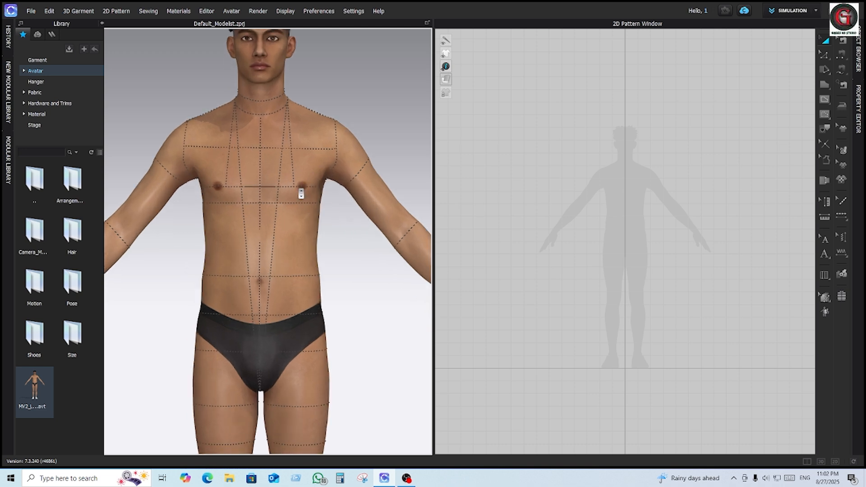
scroll(291, 191, down, 2)
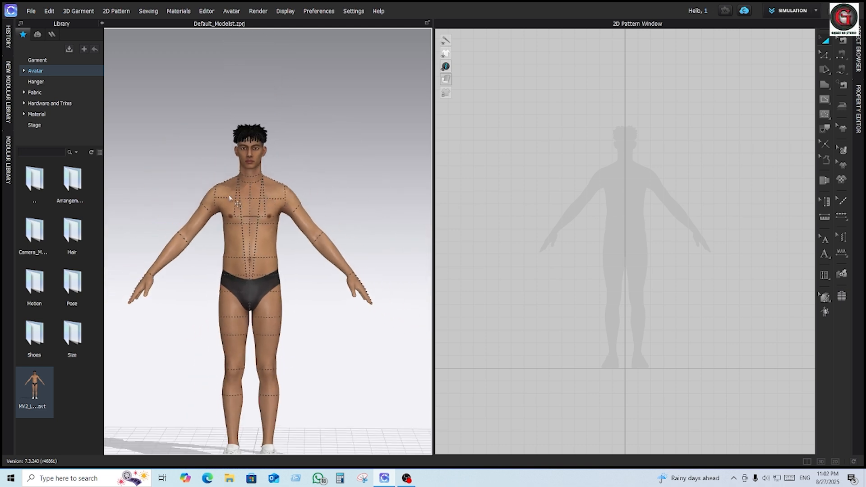
scroll(232, 197, down, 2)
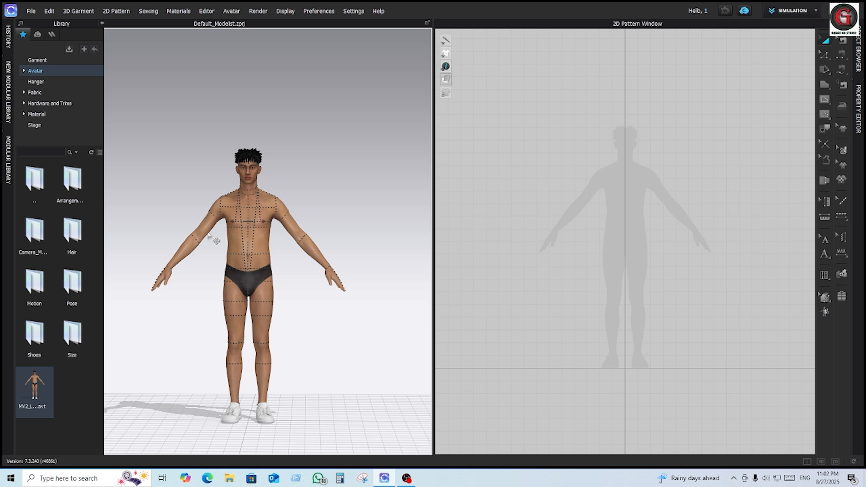
scroll(240, 219, up, 2)
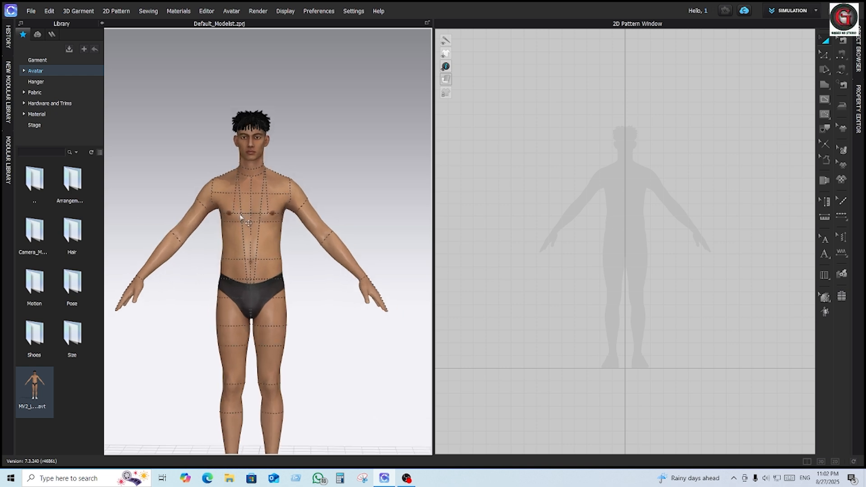
scroll(243, 219, up, 3)
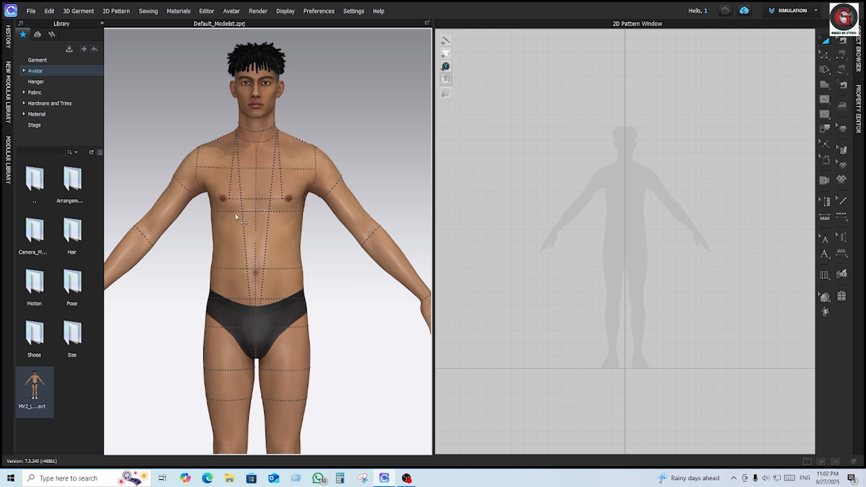
scroll(226, 200, down, 5)
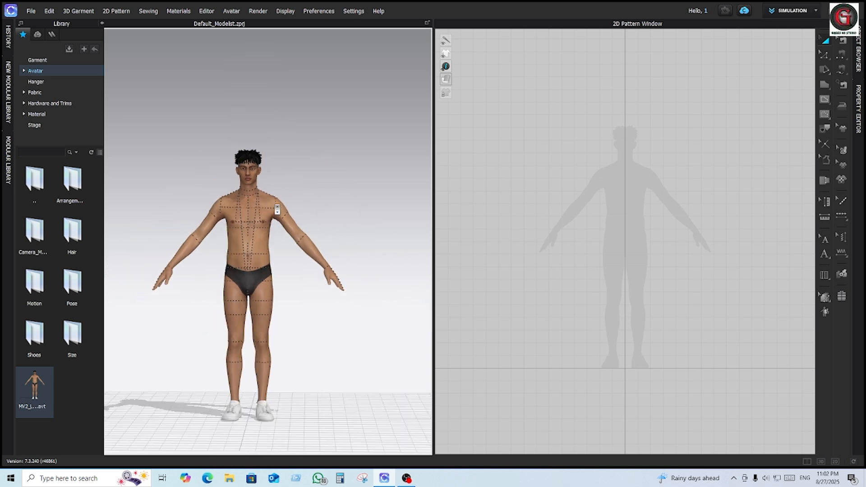
mouse_move(346, 197)
right_down()
mouse_move(272, 209)
mouse_move(340, 201)
right_up()
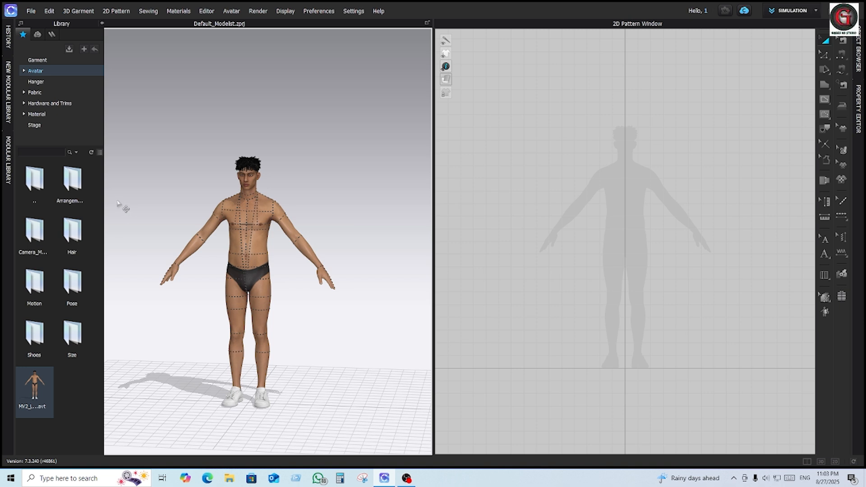
Replace the male avatar with the KV1G (7-20) girl avatar from the Kid_V1 library folder, using load type Open.
click(36, 69)
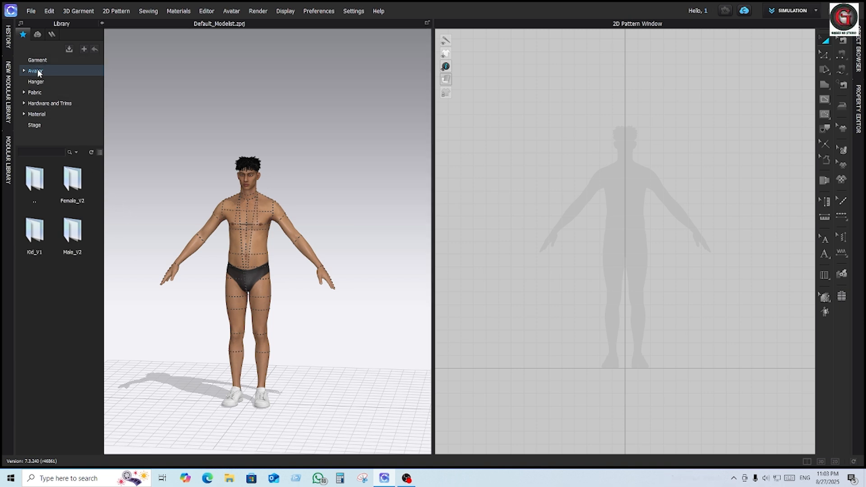
double_click(31, 248)
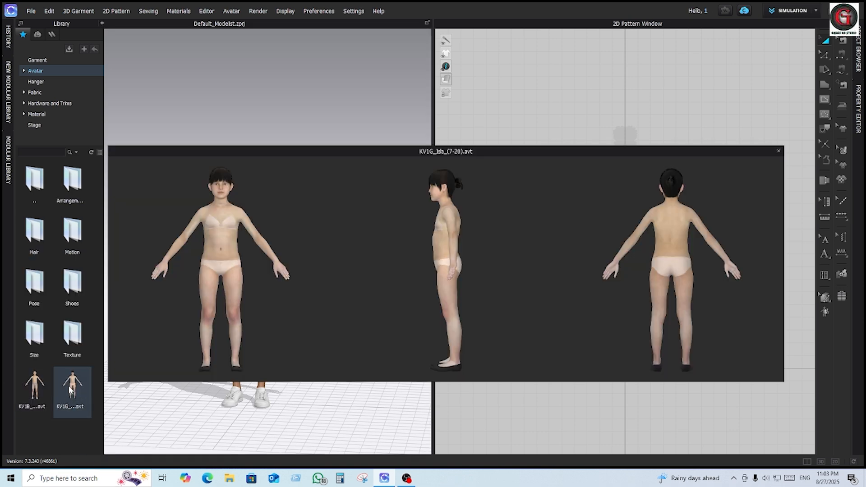
double_click(70, 390)
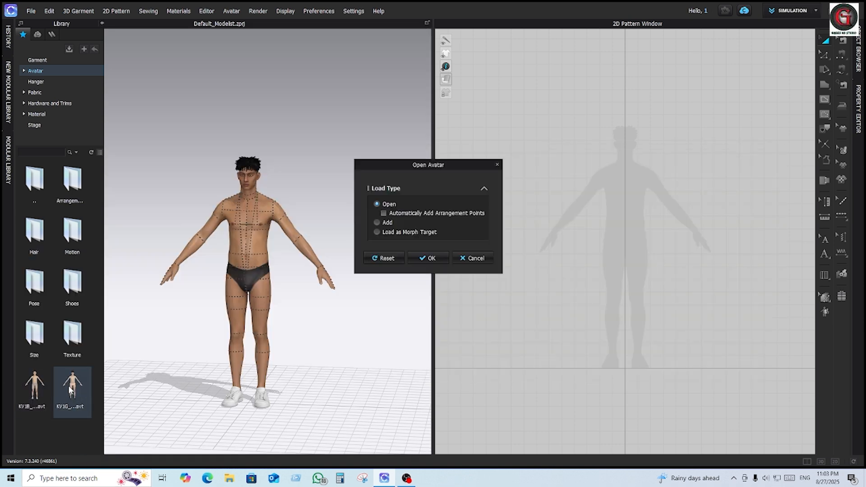
click(431, 258)
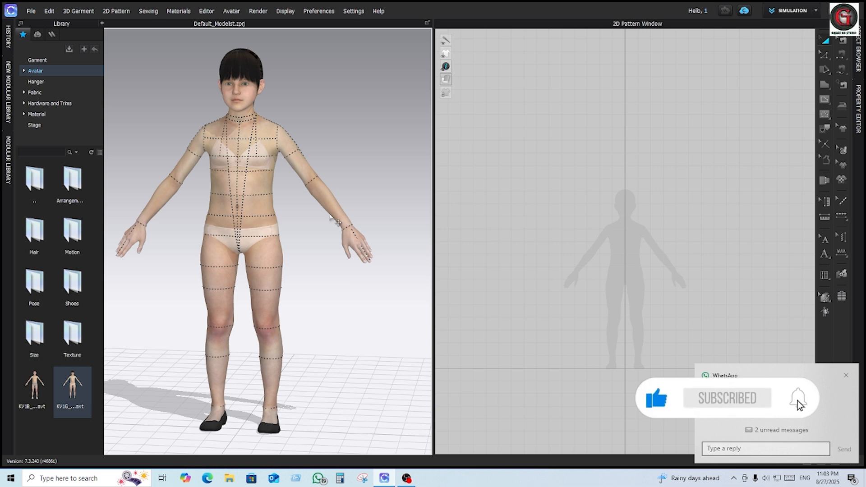
right_drag(338, 221, 207, 186)
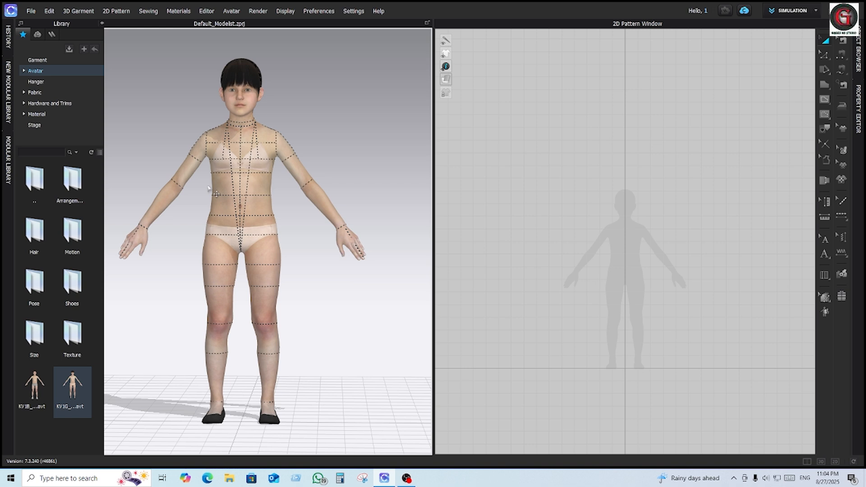
scroll(273, 186, down, 1)
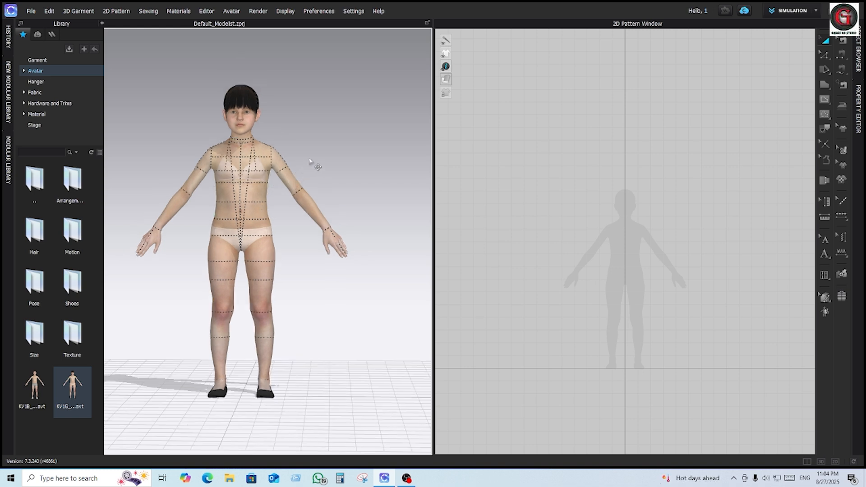
Open the Avatar Editor to show the girl avatar's size settings.
click(237, 12)
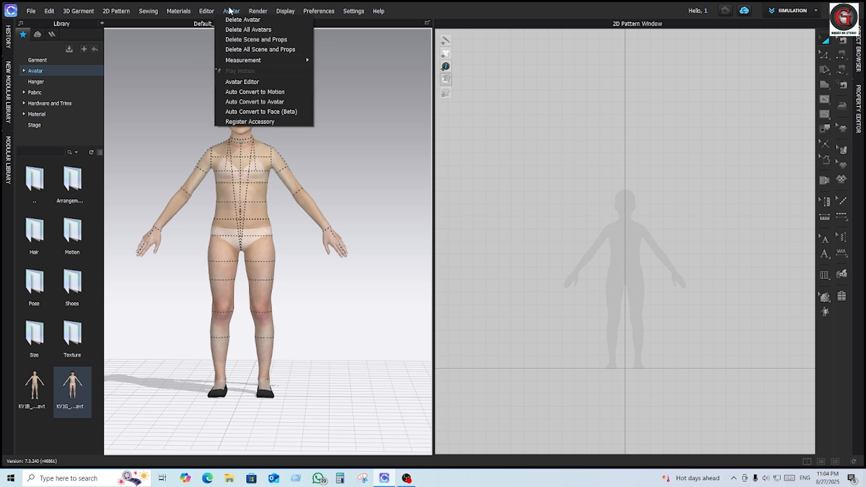
mouse_move(211, 12)
click(241, 83)
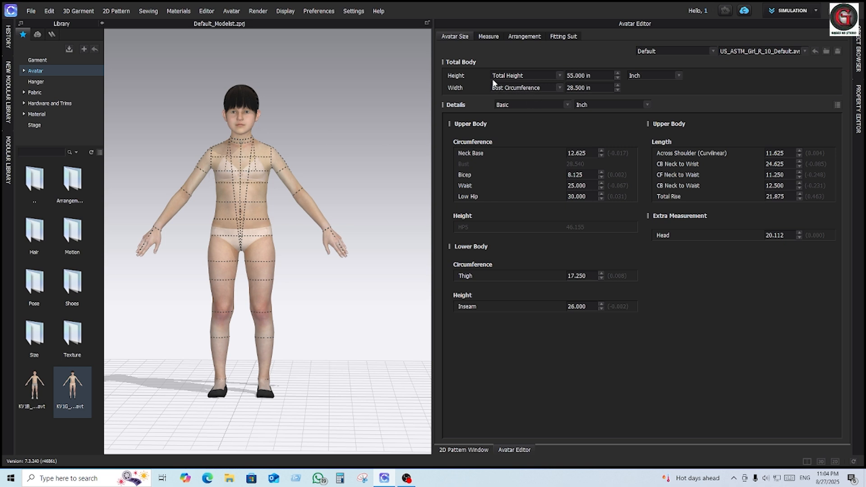
click(579, 88)
click(587, 126)
mouse_move(261, 201)
right_down()
mouse_move(100, 211)
mouse_move(261, 208)
right_up()
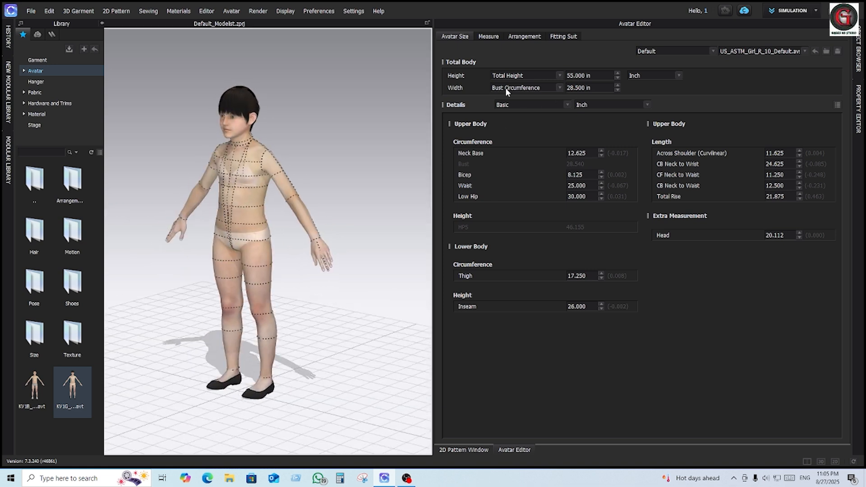
Set the avatar's bust circumference width to 32.5 in.
click(569, 87)
drag(570, 86, 571, 88)
text(30)
key(Return)
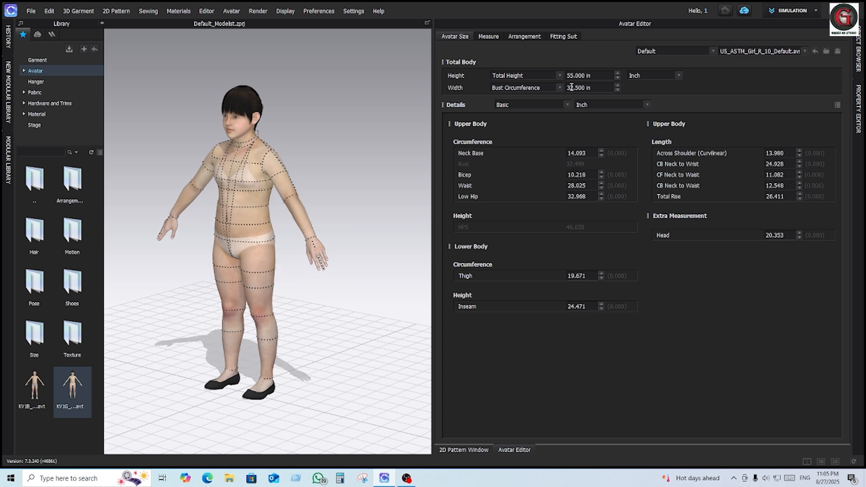
right_drag(316, 244, 290, 232)
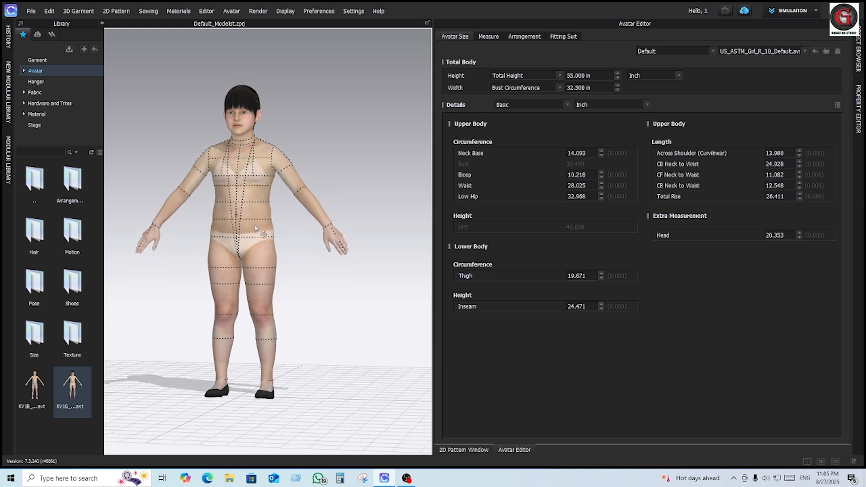
mouse_move(382, 177)
right_down()
mouse_move(367, 168)
mouse_move(131, 187)
mouse_move(385, 168)
right_up()
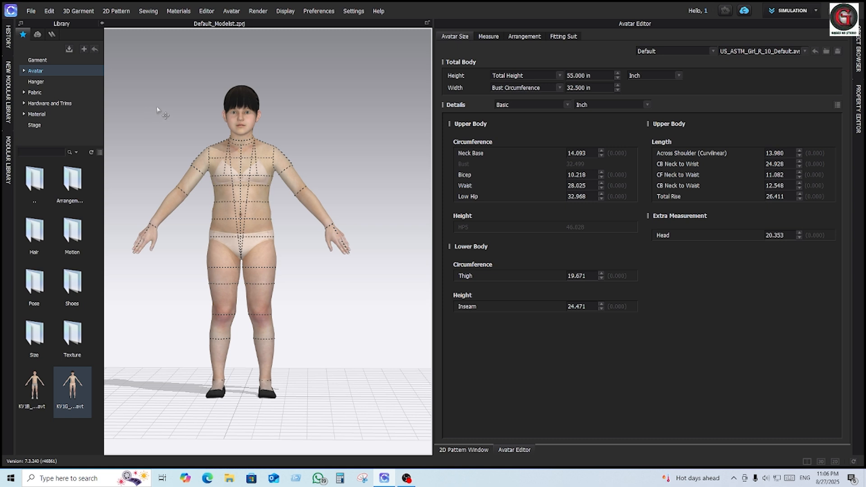
Collapse the library and measure the length from the avatar's neck-shoulder point down to the upper thigh line.
click(102, 23)
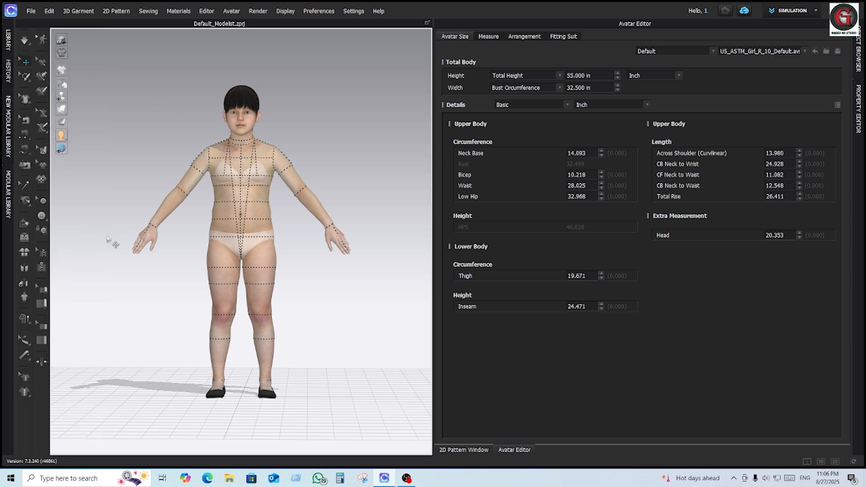
click(24, 358)
click(90, 394)
scroll(252, 178, up, 4)
click(266, 49)
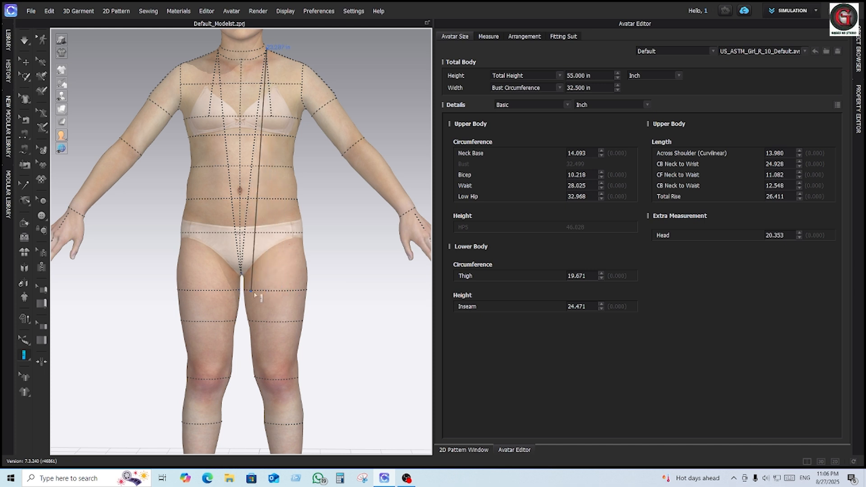
click(277, 291)
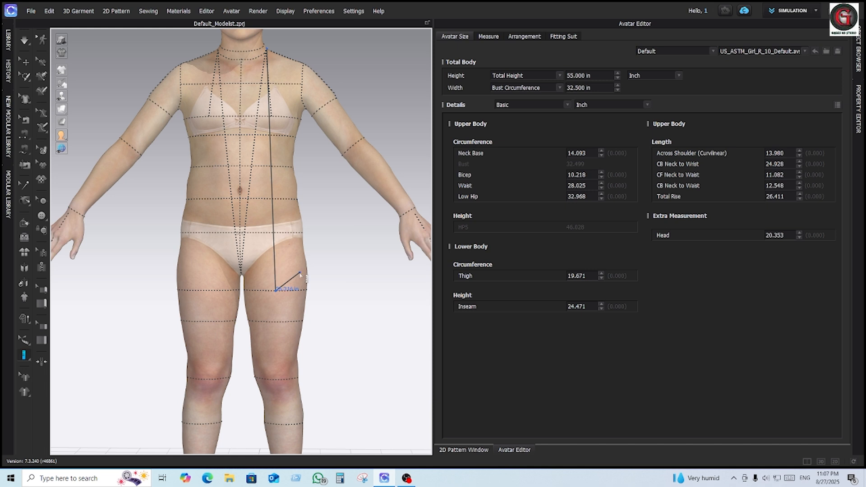
click(276, 291)
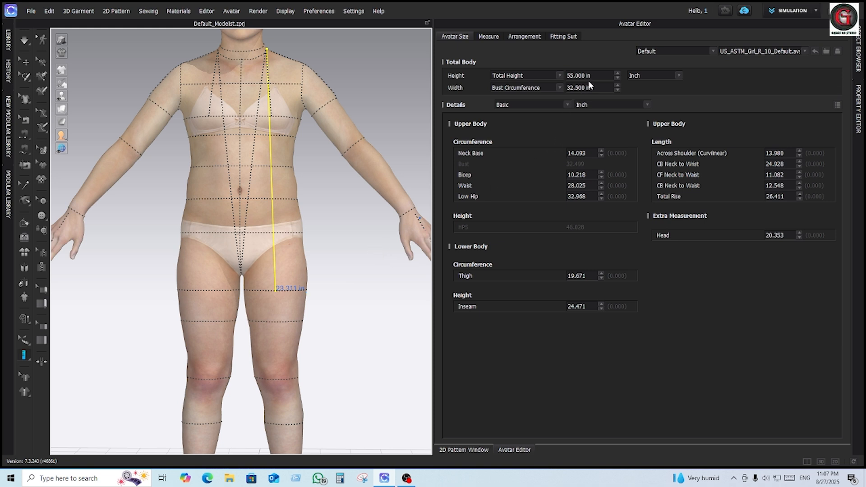
Set the avatar's total height to 58 in and check the neck-to-thigh measurement line.
click(574, 76)
drag(567, 75, 573, 76)
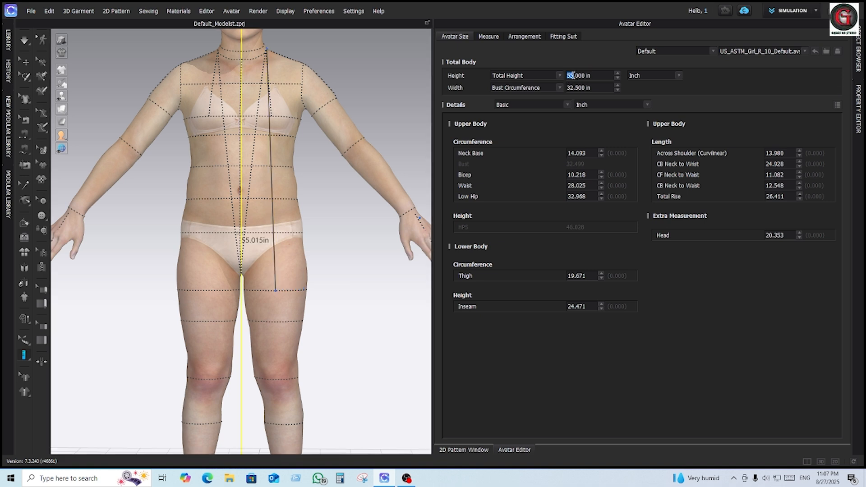
text(58)
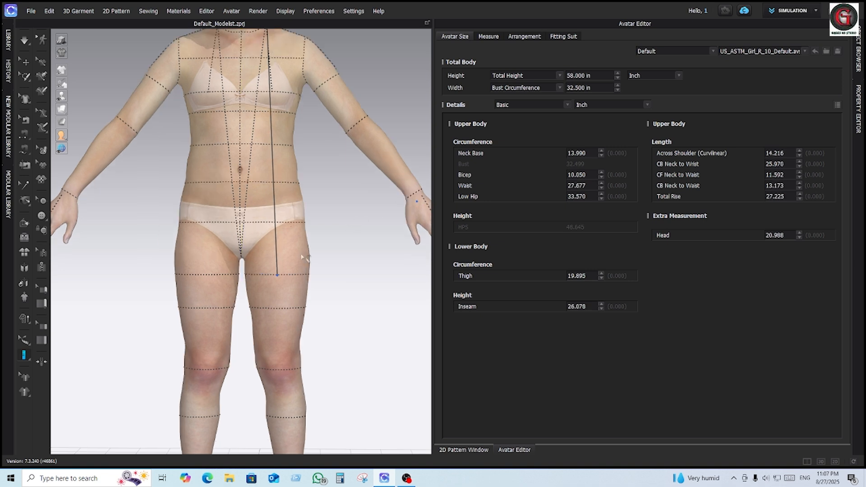
click(278, 275)
scroll(277, 277, up, 3)
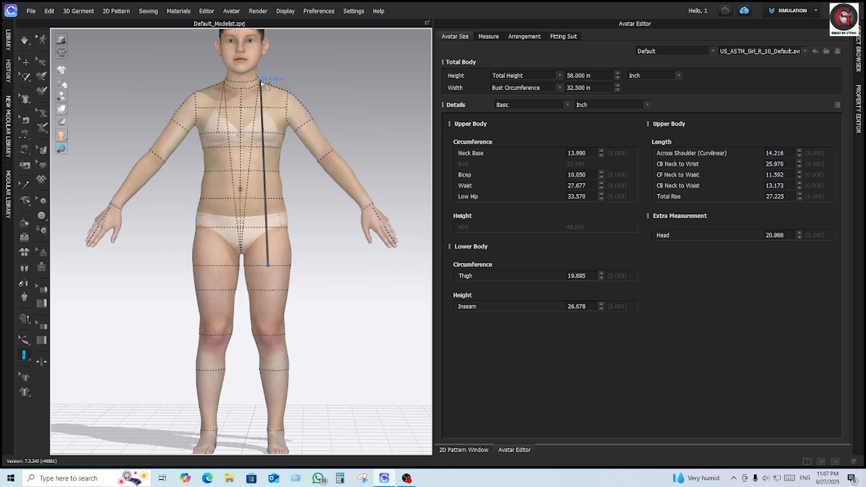
right_click(291, 90)
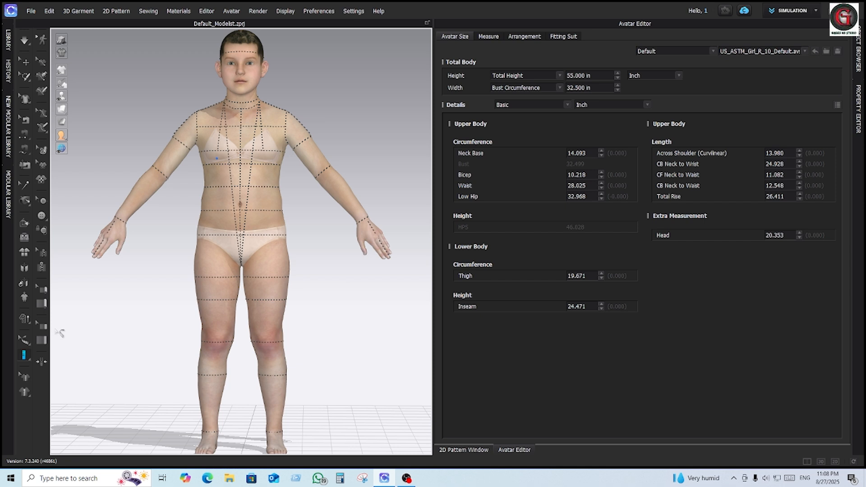
Activate the avatar measurement editing tool and check the upper neck circumference and front chest width lines.
click(25, 343)
scroll(248, 103, down, 2)
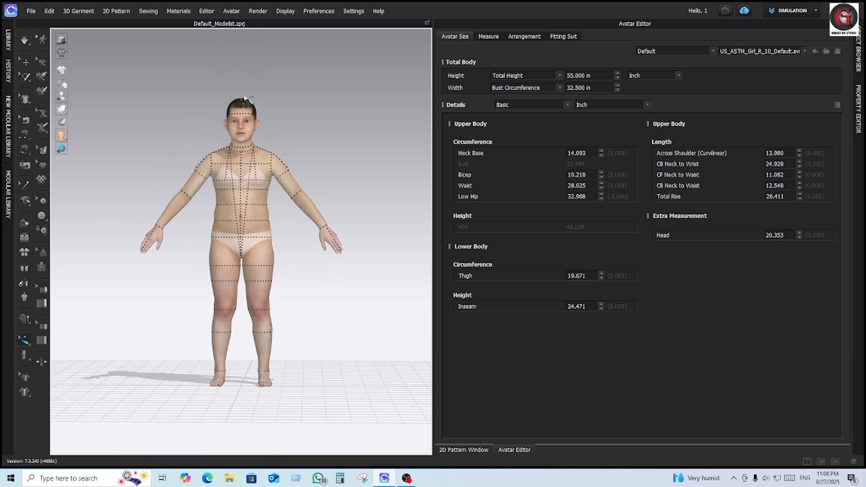
scroll(243, 90, up, 5)
scroll(242, 53, up, 2)
middle_drag(310, 96, 296, 309)
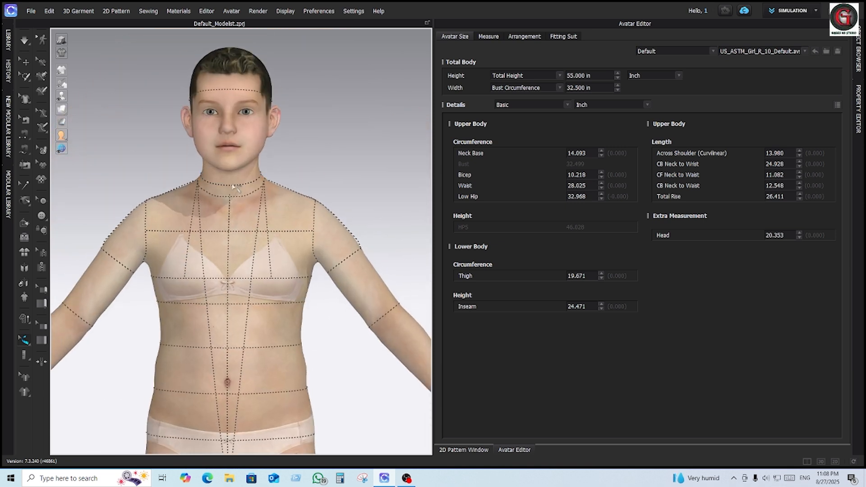
click(233, 186)
scroll(260, 239, up, 3)
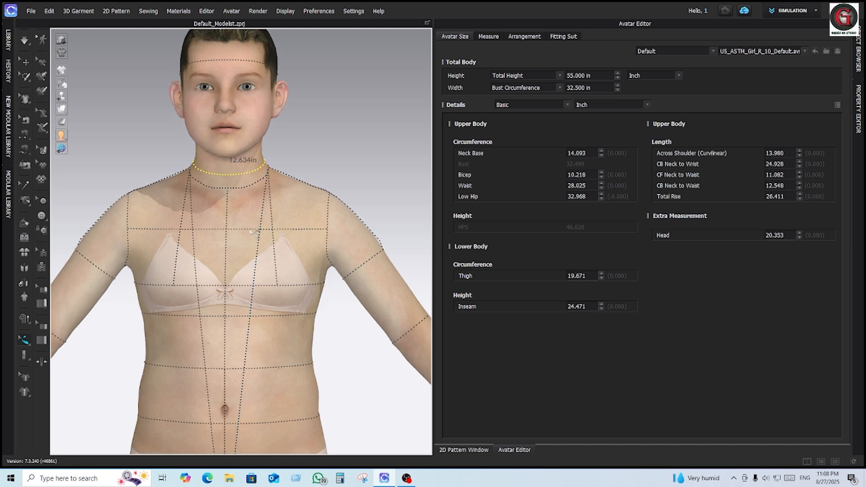
click(254, 230)
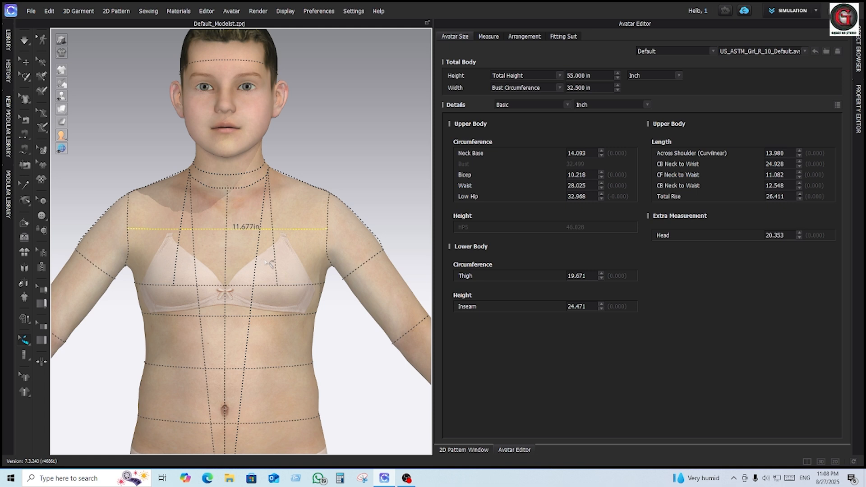
Check the width measurement line across the avatar's upper back.
right_drag(297, 249, 116, 245)
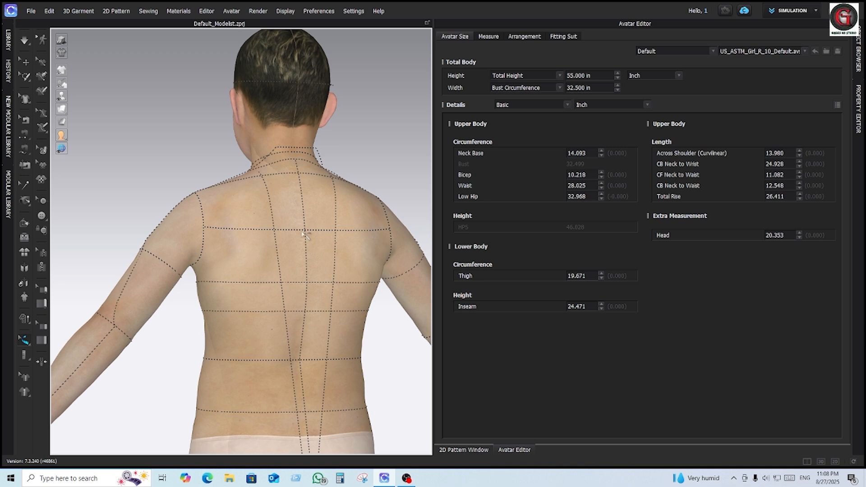
click(307, 232)
right_drag(134, 228, 307, 225)
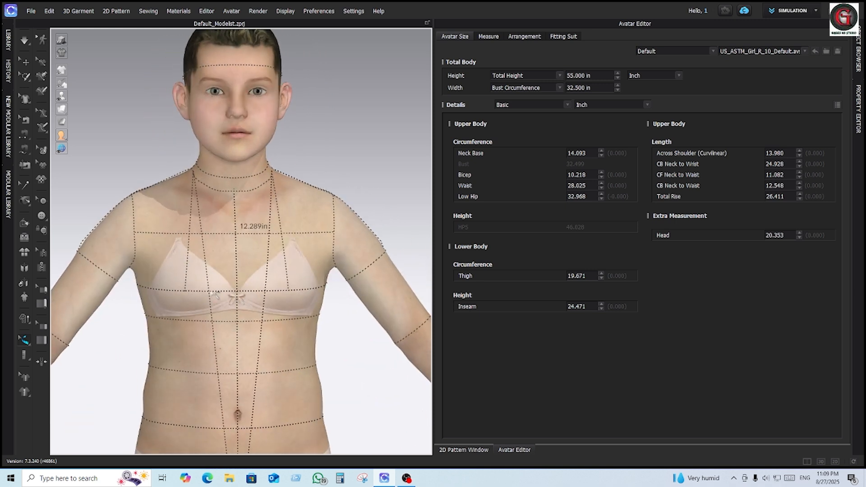
Check the avatar's bust circumference measurement line.
click(217, 294)
scroll(233, 314, down, 8)
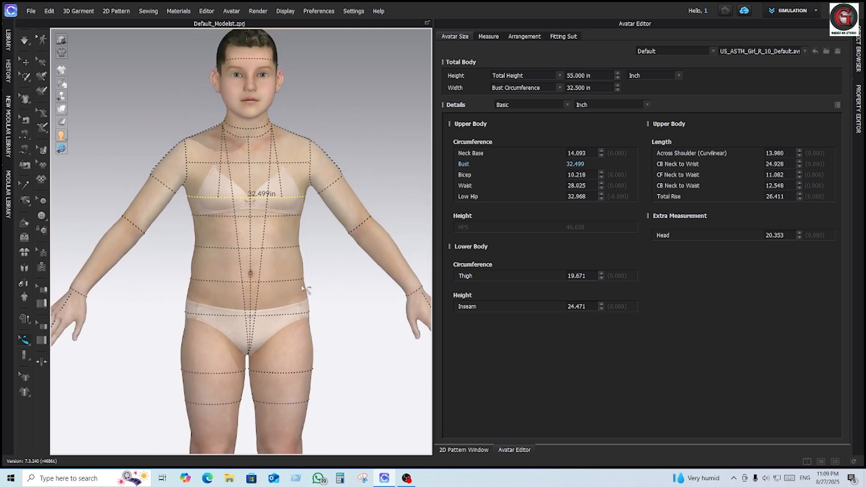
middle_drag(304, 288, 334, 282)
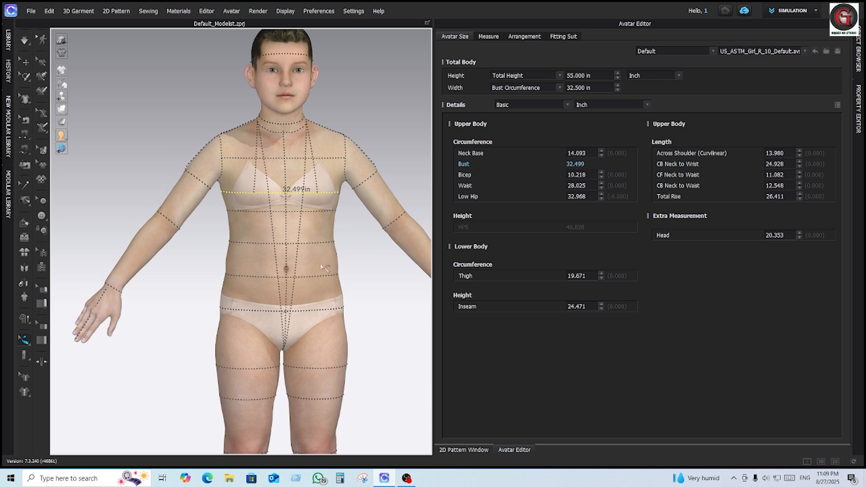
mouse_move(373, 278)
right_down()
mouse_move(360, 273)
mouse_move(363, 265)
mouse_move(365, 273)
right_up()
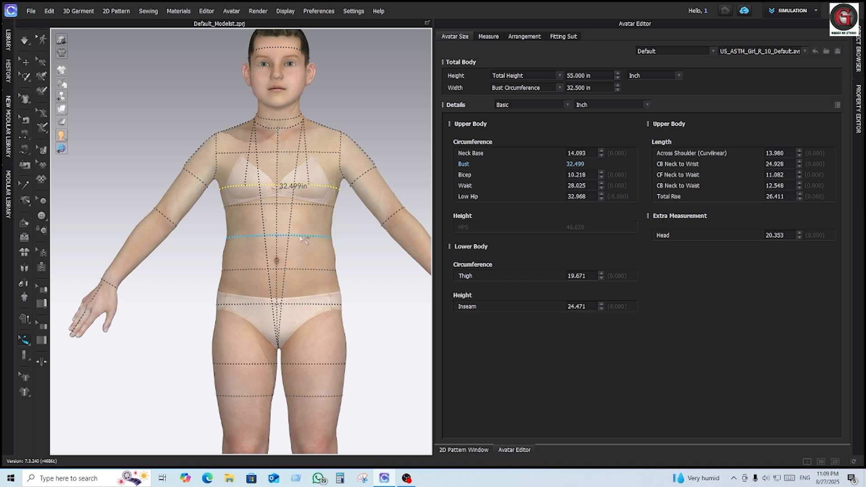
Set the avatar's waist circumference to 26.025 in.
click(302, 239)
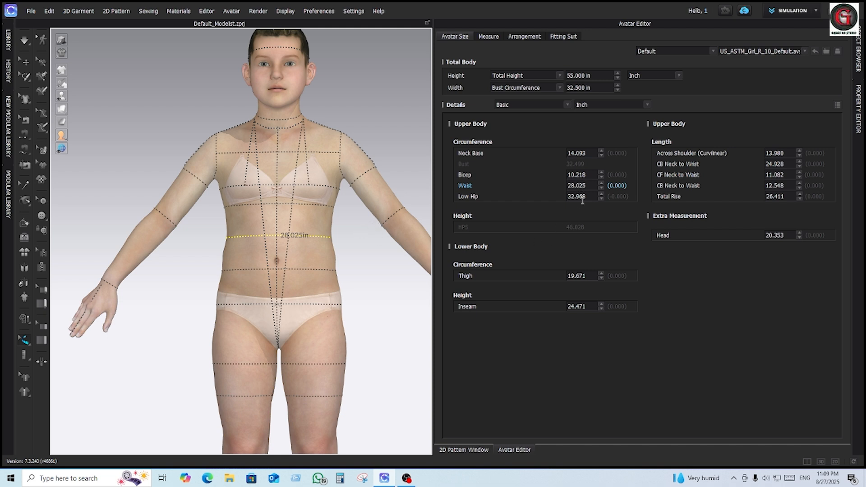
double_click(573, 185)
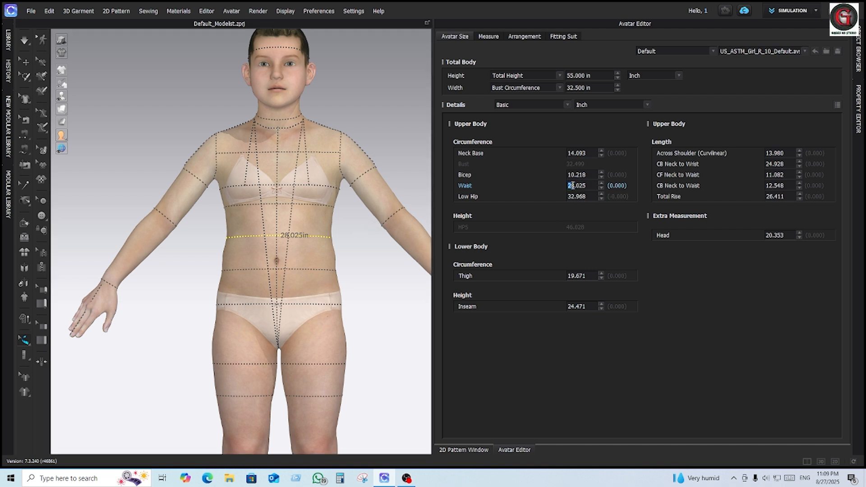
text(26)
key(Return)
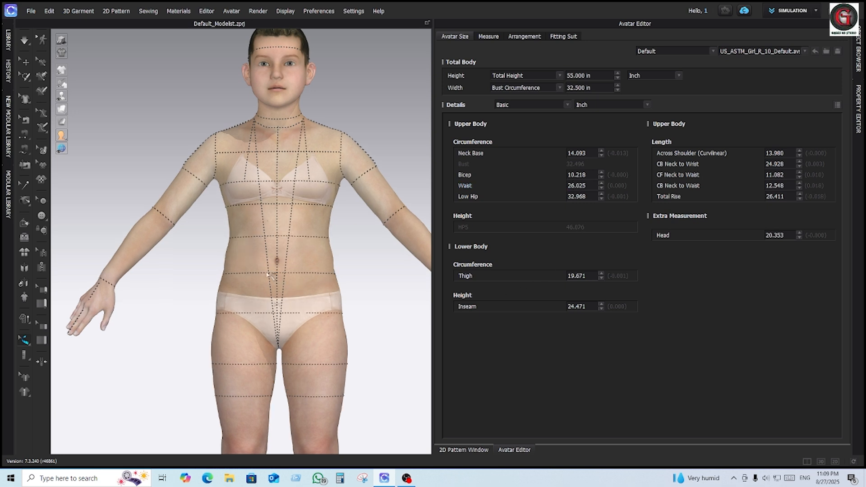
Check the high hip line below the navel and set the avatar's low hip circumference to 34.093 in.
click(268, 276)
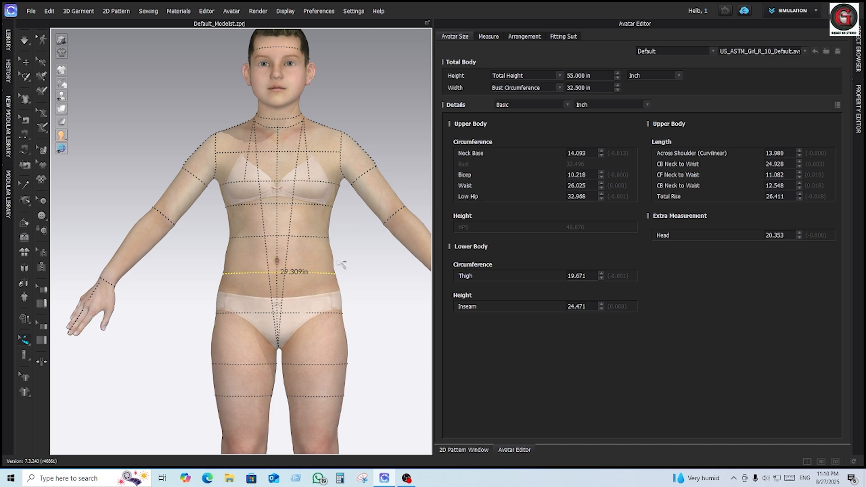
click(602, 194)
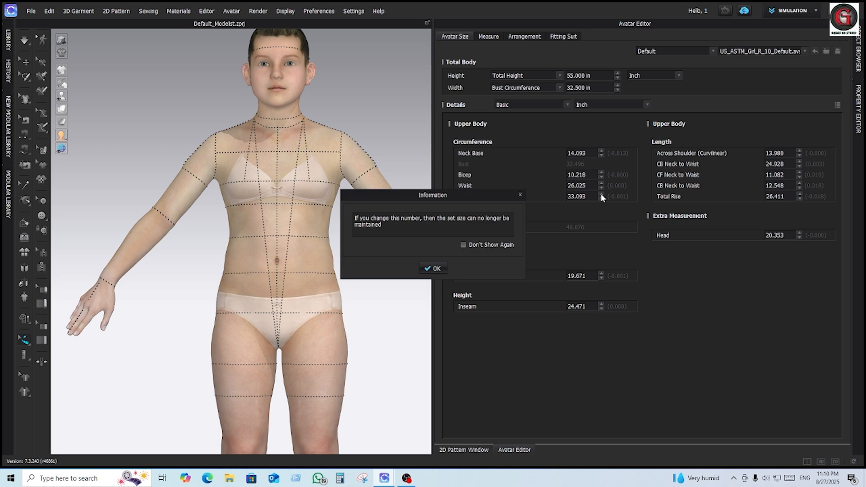
key(Return)
click(602, 199)
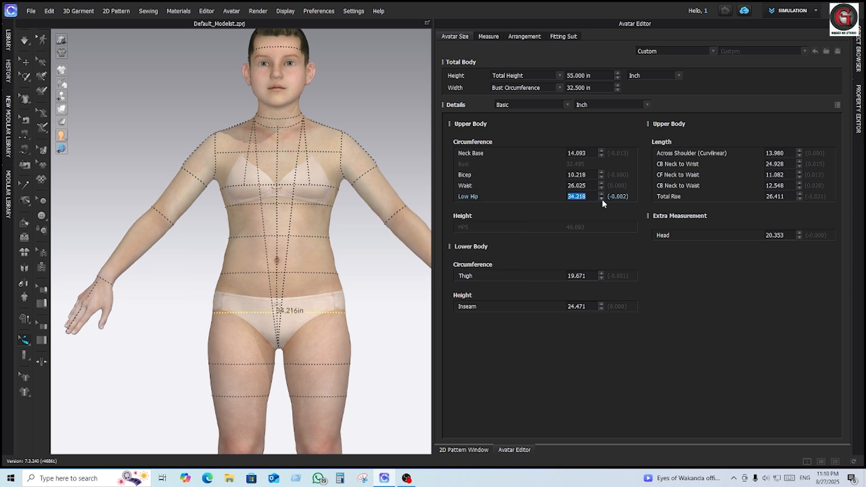
Set the avatar's thigh circumference to 19.046 in.
mouse_move(330, 352)
right_down()
mouse_move(275, 348)
mouse_move(157, 369)
mouse_move(120, 356)
mouse_move(350, 344)
mouse_move(332, 350)
right_up()
scroll(334, 359, down, 4)
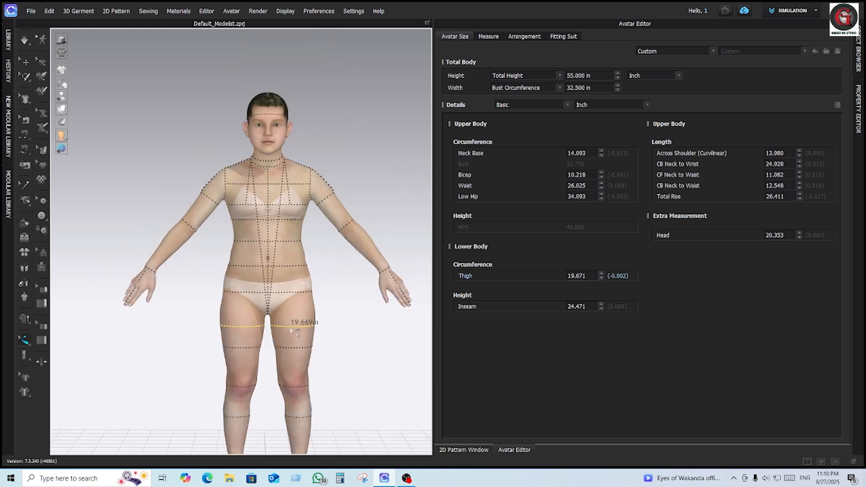
click(294, 331)
click(602, 278)
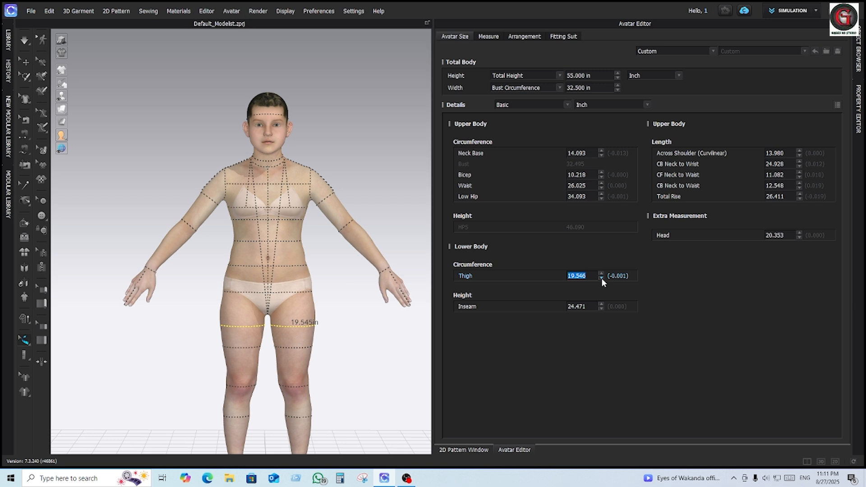
click(602, 278)
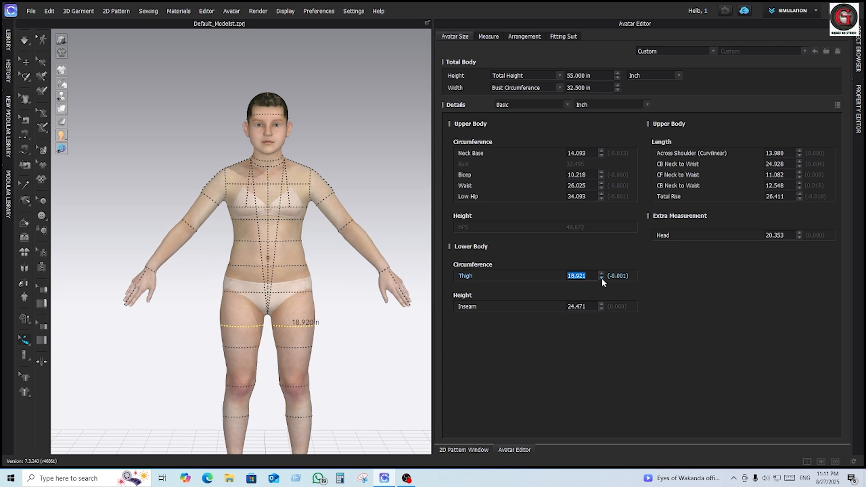
click(602, 278)
click(602, 274)
click(601, 274)
click(602, 274)
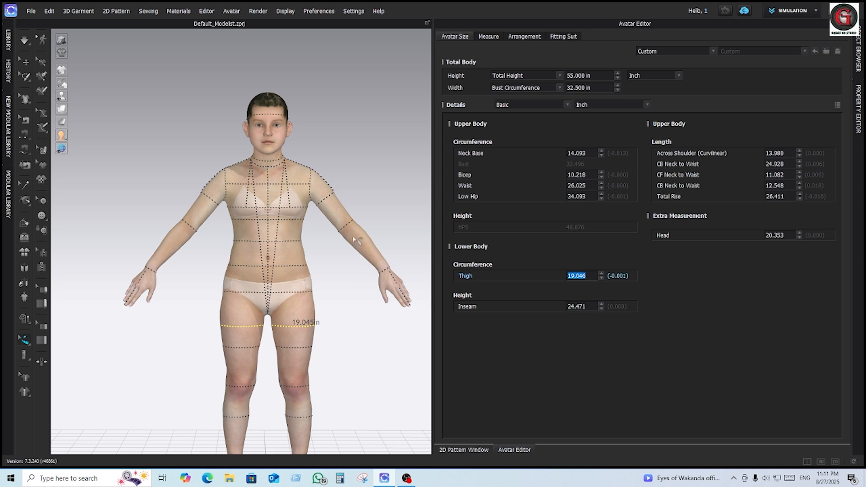
Set the avatar's head measurement to 19.978 in.
click(801, 239)
click(801, 237)
click(801, 237)
click(801, 237)
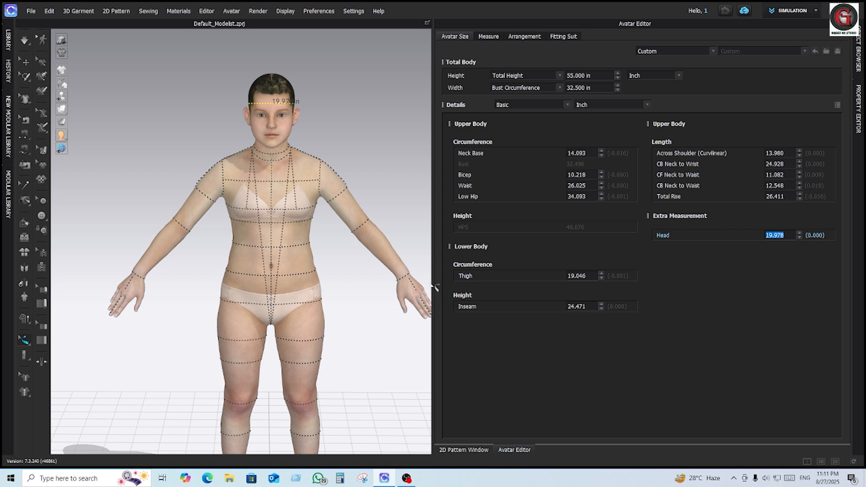
Set the avatar's bicep circumference to 9.593 in.
scroll(337, 275, down, 3)
right_drag(335, 270, 329, 253)
scroll(273, 272, up, 5)
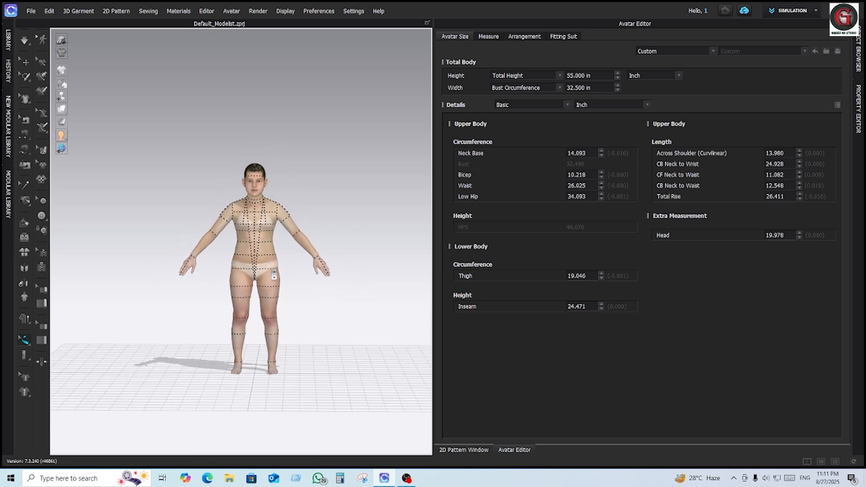
scroll(278, 272, down, 2)
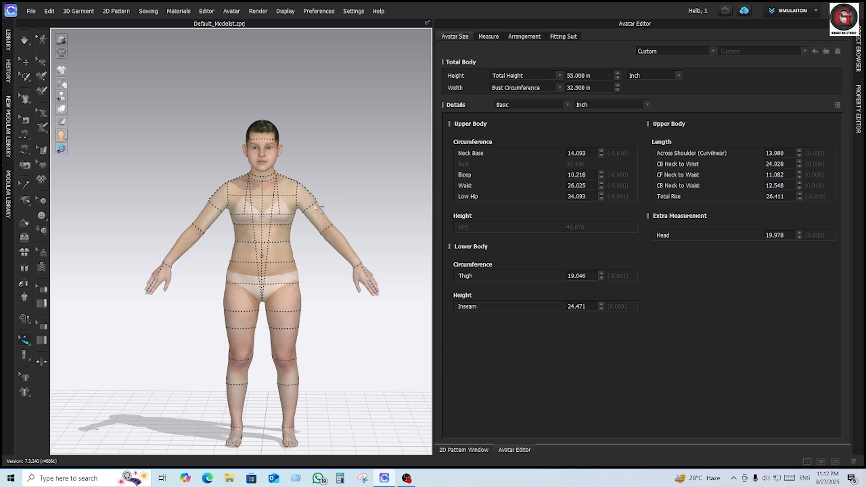
mouse_move(311, 209)
scroll(328, 211, up, 5)
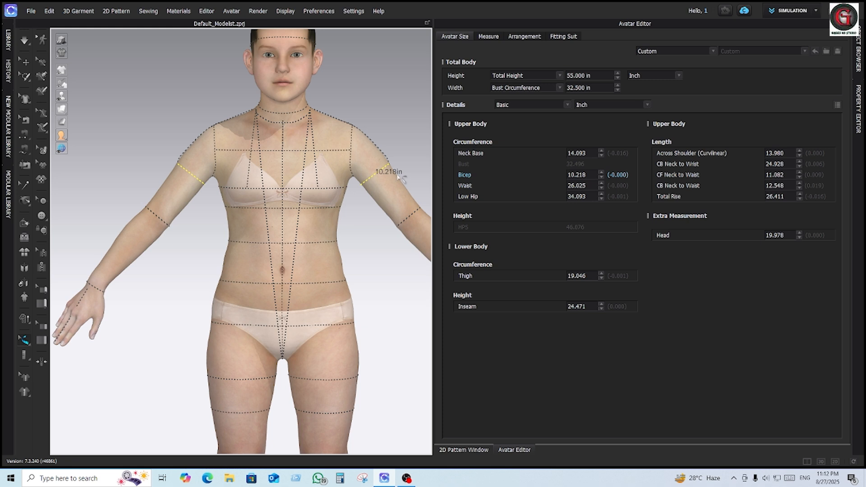
click(602, 177)
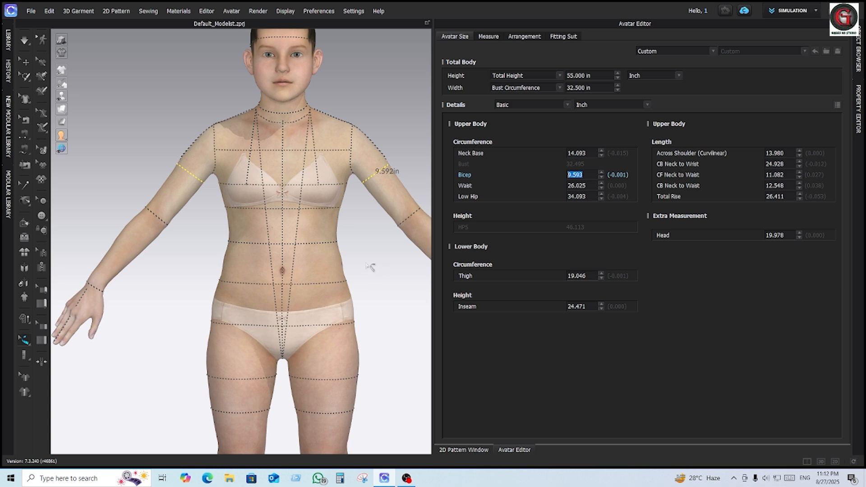
Check the avatar's armhole circumference measurement line and review the body from the side and front.
click(353, 151)
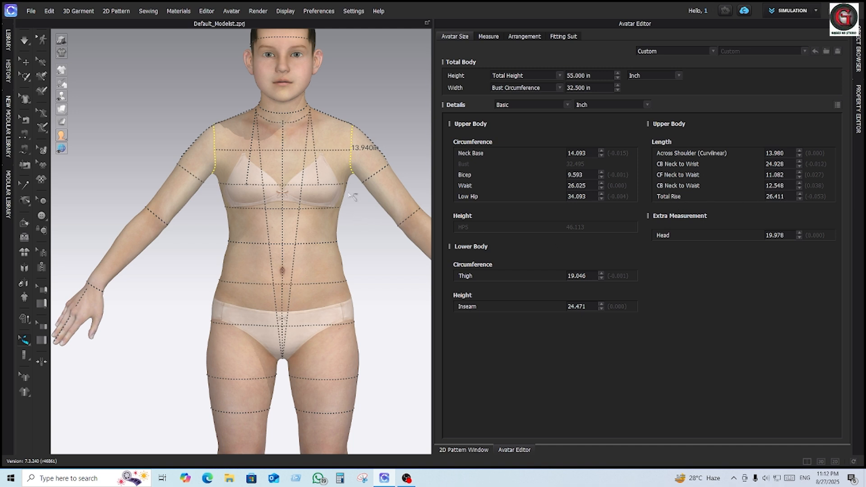
scroll(332, 241, down, 2)
scroll(332, 241, down, 2)
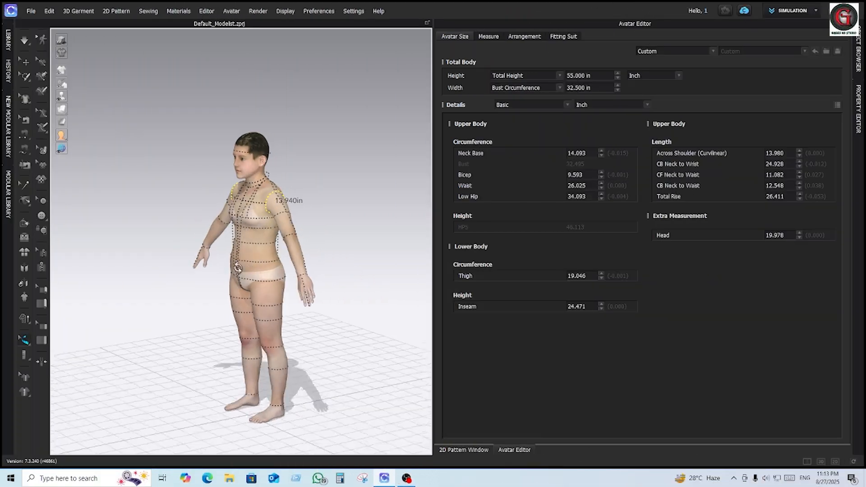
right_drag(238, 268, 300, 263)
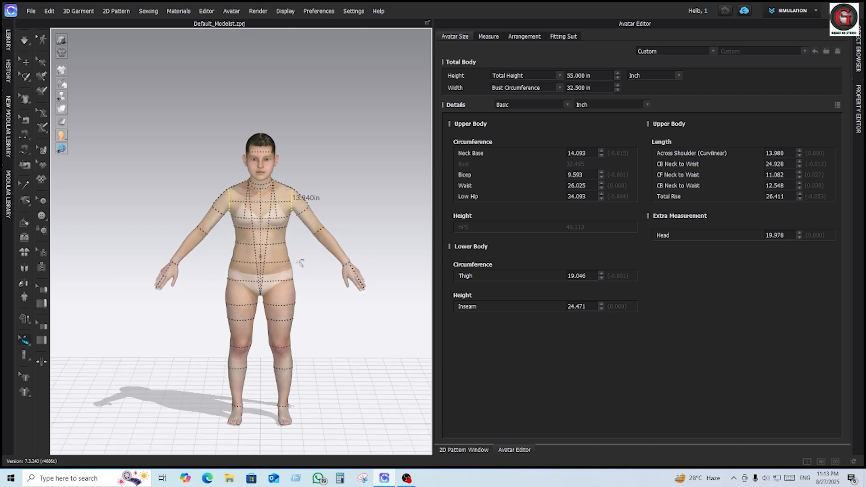
Start saving the avatar as a separate file and name it "KV1G_Isla_(10) size girlt".
click(33, 11)
mouse_move(39, 19)
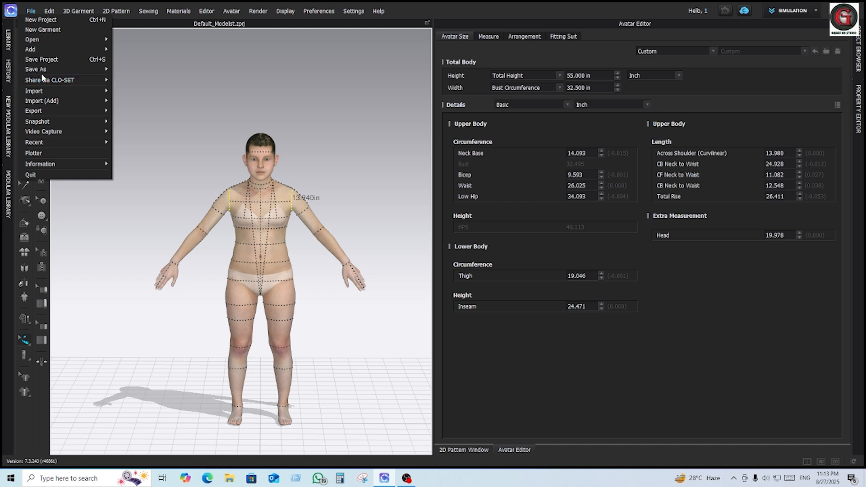
mouse_move(44, 70)
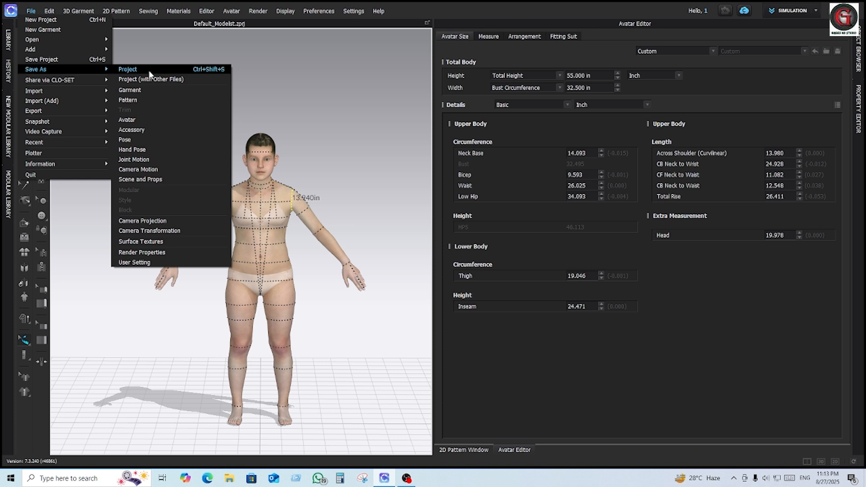
click(133, 123)
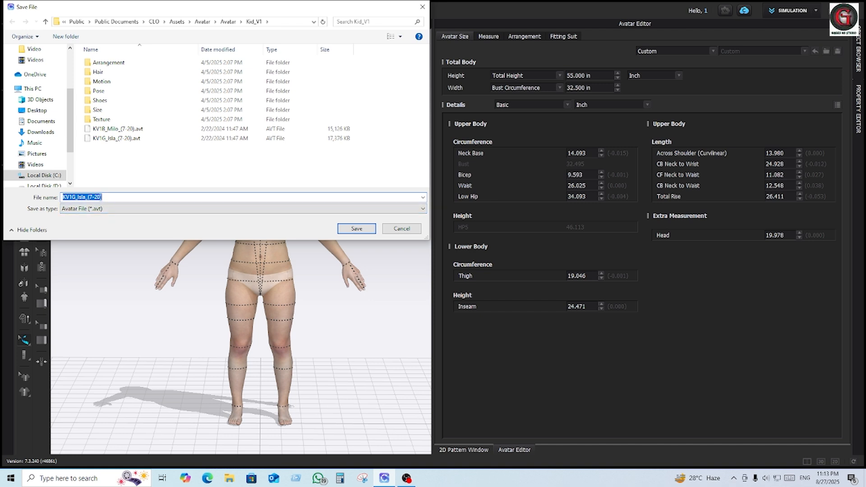
click(103, 197)
key(BackSpace)
key(BackSpace)
text(1)
key(BackSpace)
key(BackSpace)
key(BackSpace)
key(BackSpace)
text(ize girlt)
Set the file type to Avatar File (*.avt) and save the avatar in the Kid_V1 folder.
click(420, 213)
click(340, 293)
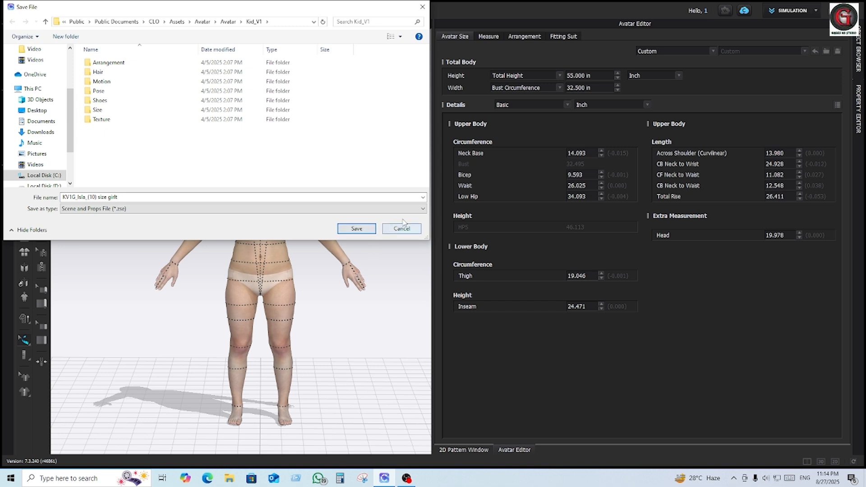
click(424, 209)
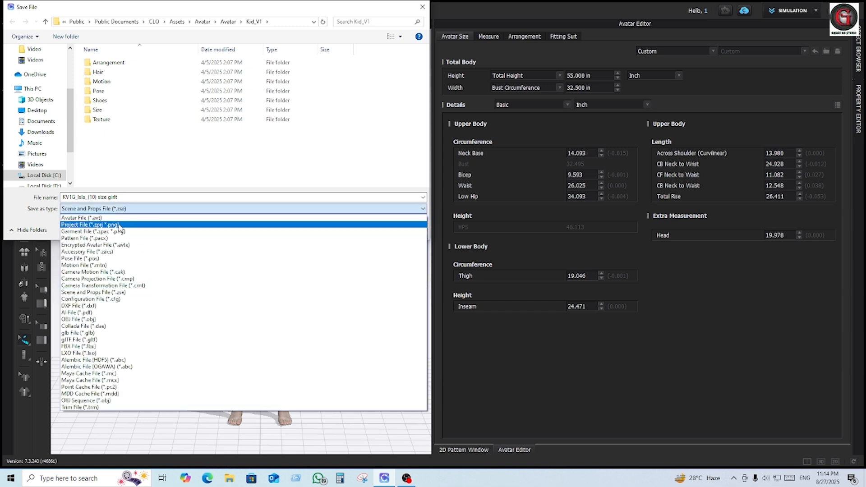
click(78, 218)
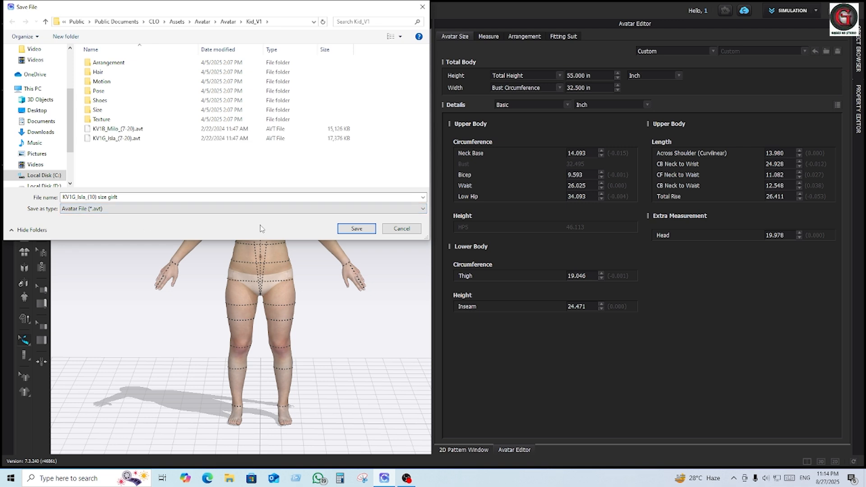
click(355, 229)
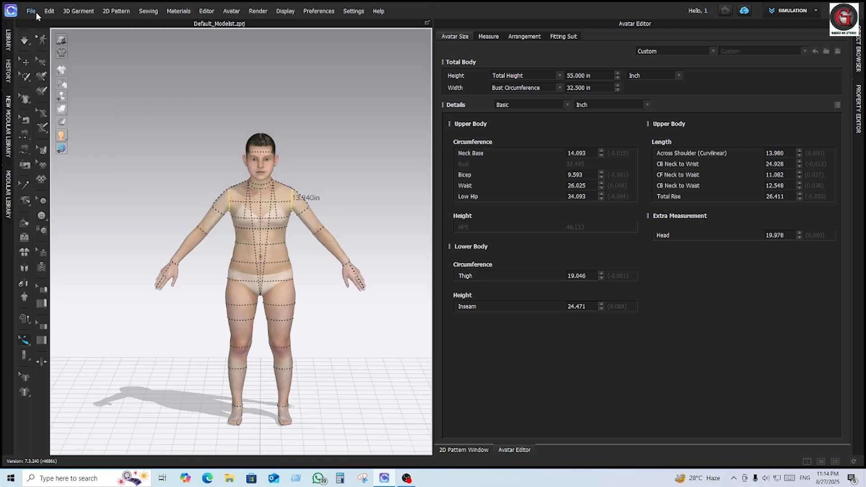
Open the saved avatar file "KV1G_Isla_(10) size girlt.avt" from the Kid_V1 folder with the load type Open.
mouse_move(28, 12)
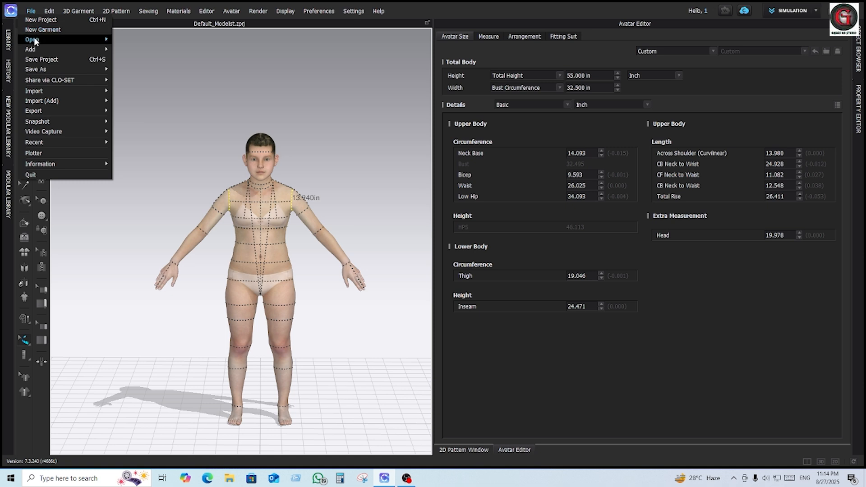
mouse_move(68, 40)
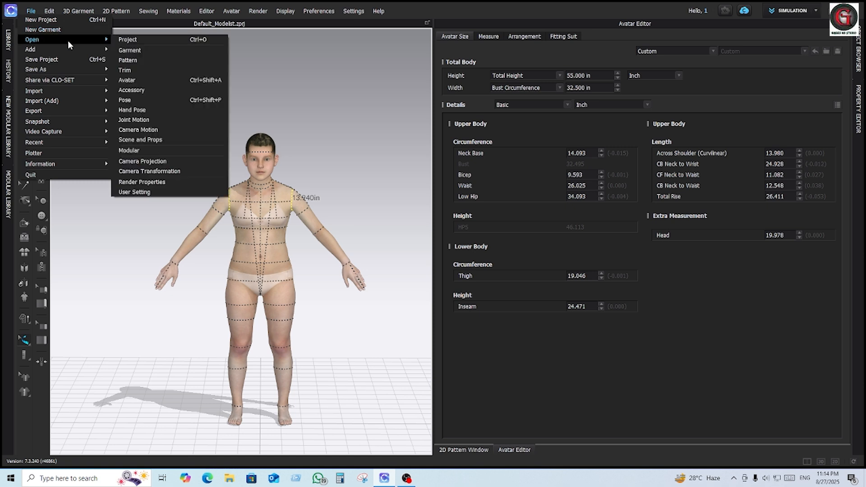
click(139, 79)
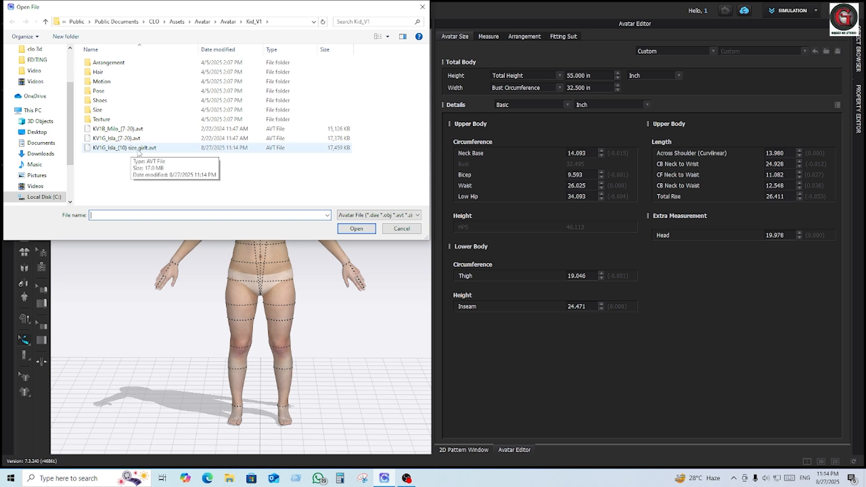
click(135, 151)
double_click(135, 151)
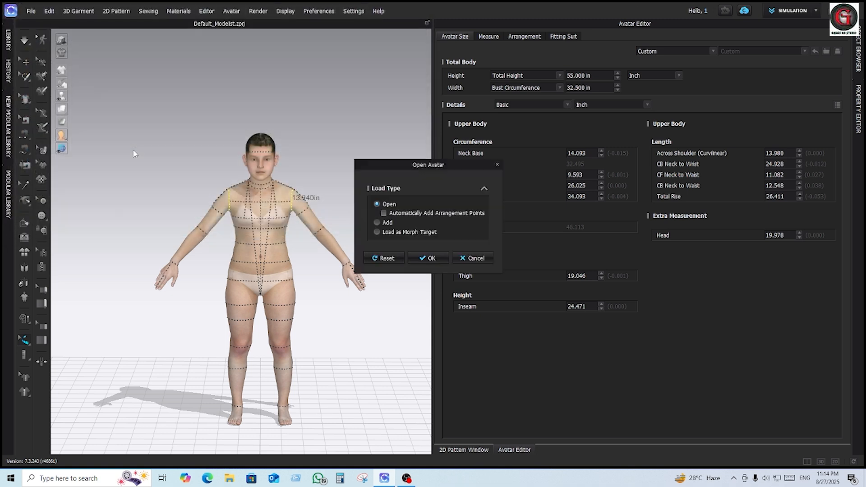
click(431, 259)
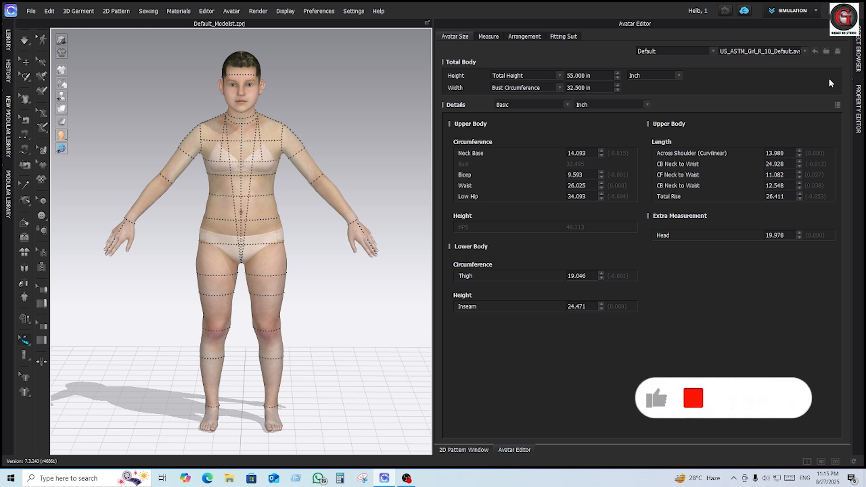
right_drag(395, 284, 364, 275)
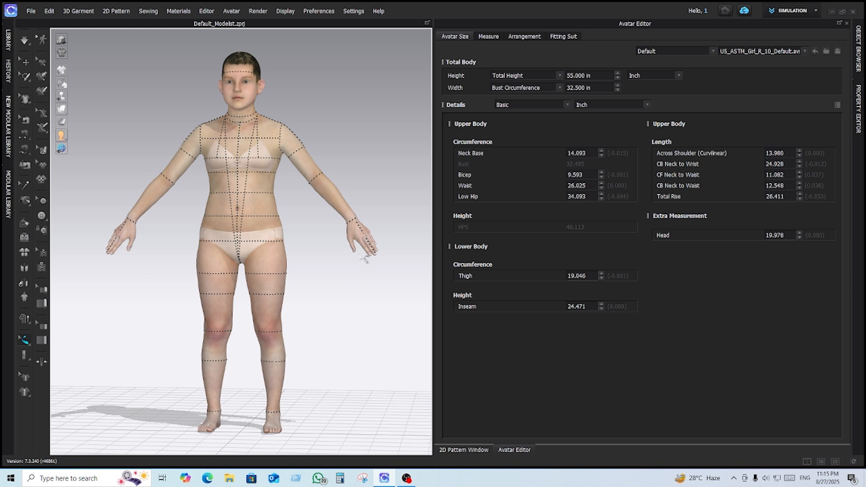
scroll(361, 264, down, 3)
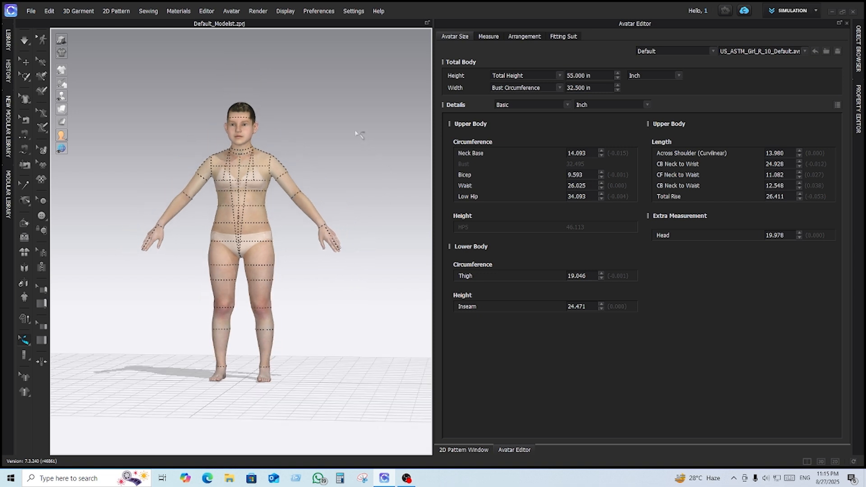